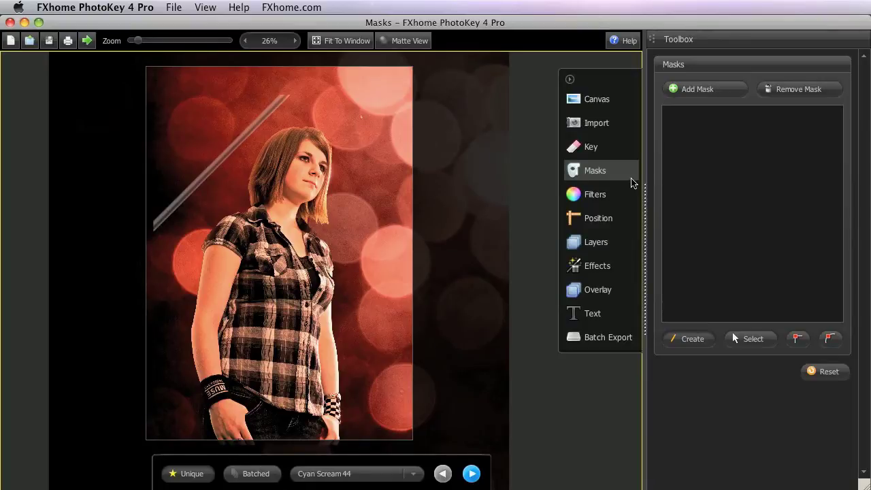
Step: Add Mask #1 and outline the diagonal pole at upper left with four points, closing the shape
left_click(722, 100)
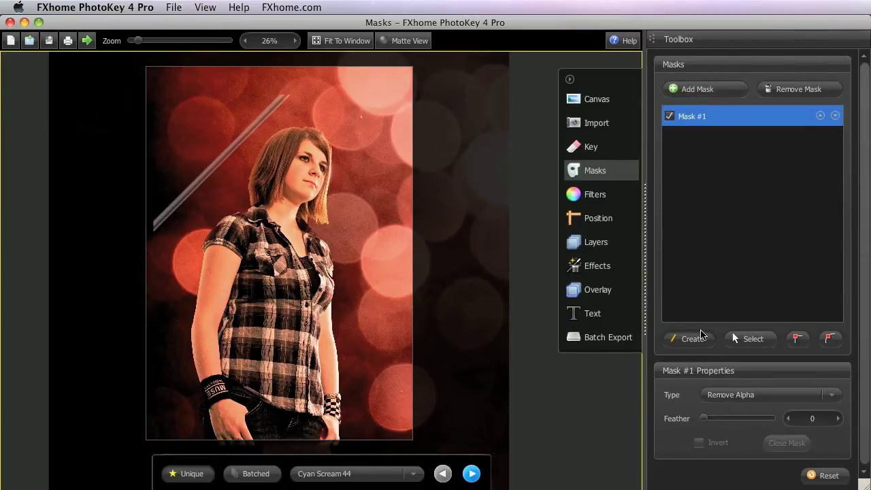
left_click(701, 334)
left_click(309, 94)
left_click_drag(150, 253, 137, 221)
left_click(283, 75)
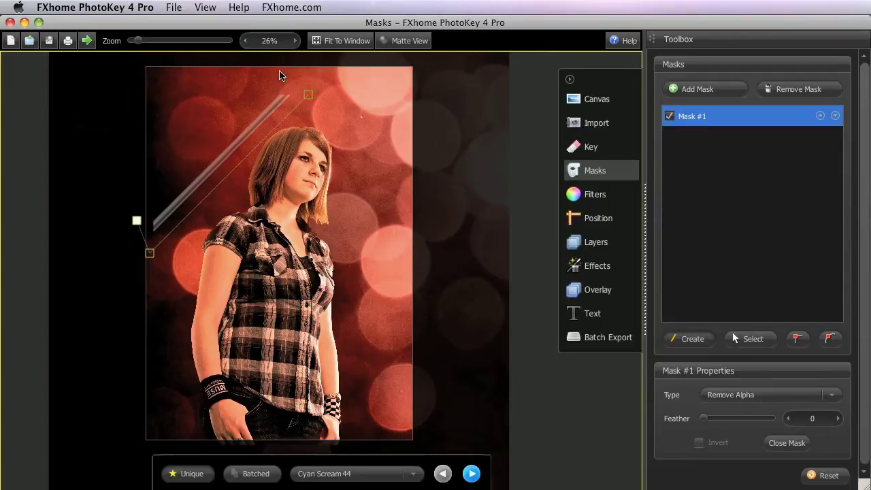
left_click(308, 96)
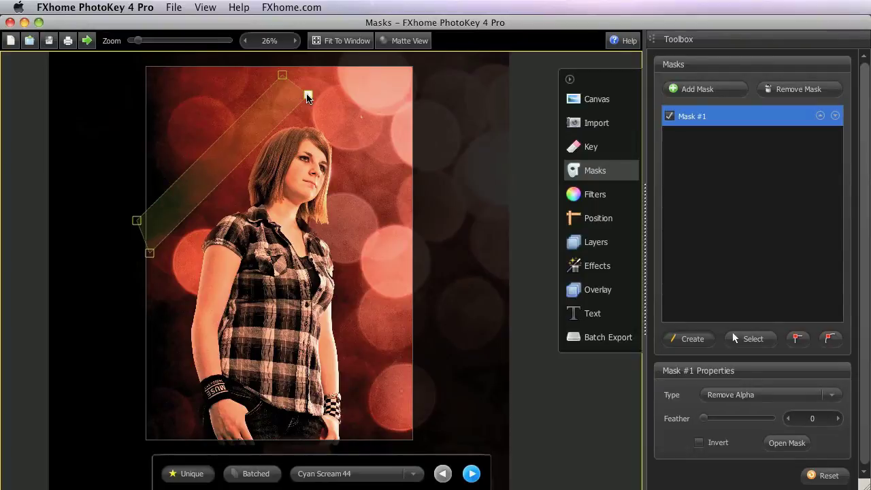
left_click(786, 443)
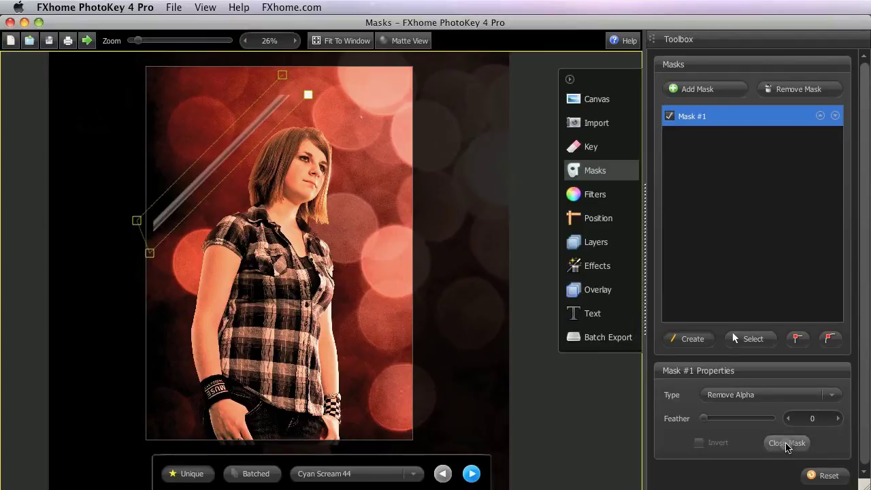
left_click(787, 444)
Step: Add two masks, remove the surplus Mask #3, and place Mask #2's first point
left_click(732, 91)
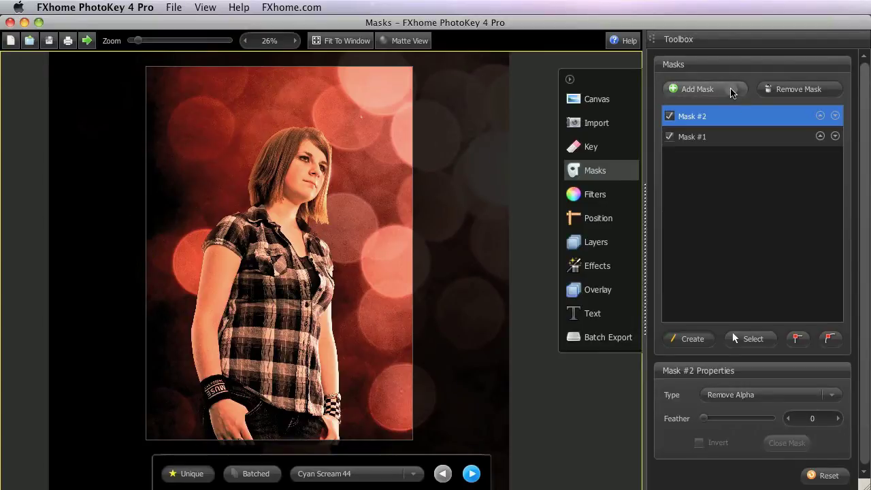
left_click(732, 91)
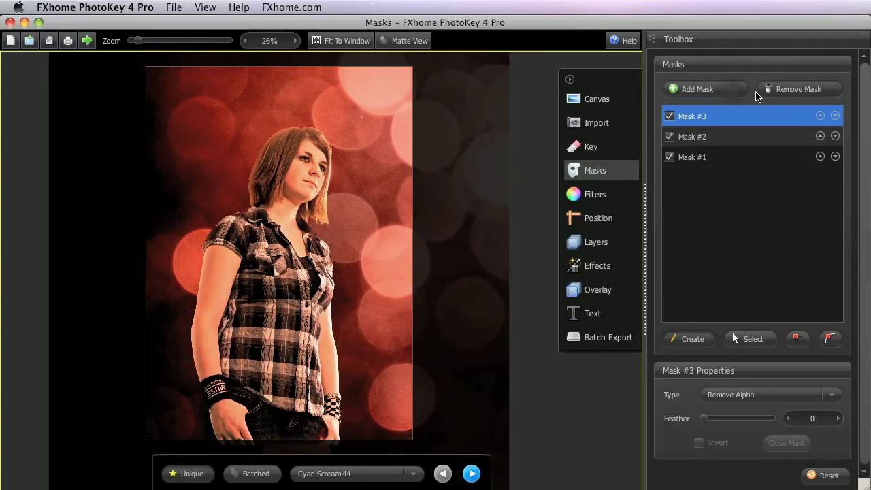
left_click(793, 90)
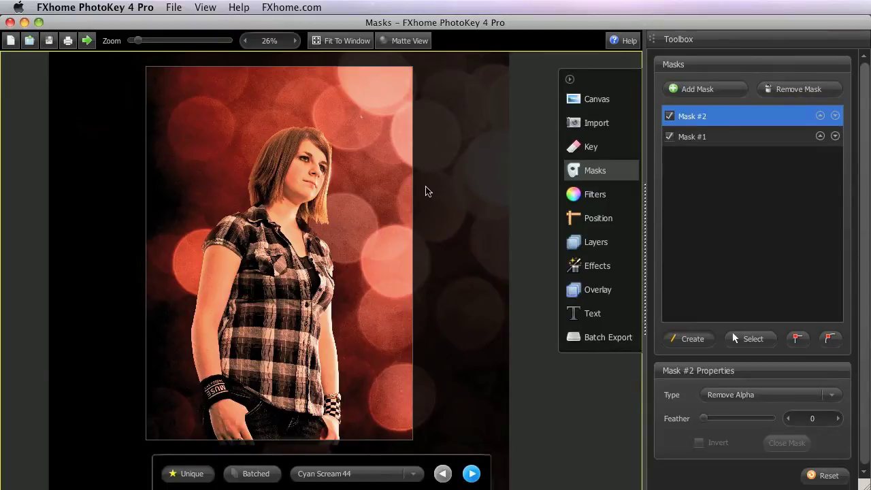
left_click(356, 109)
Step: Drag curved Bezier points around the woman from hips to head and close Mask #2
left_click_drag(363, 363, 300, 468)
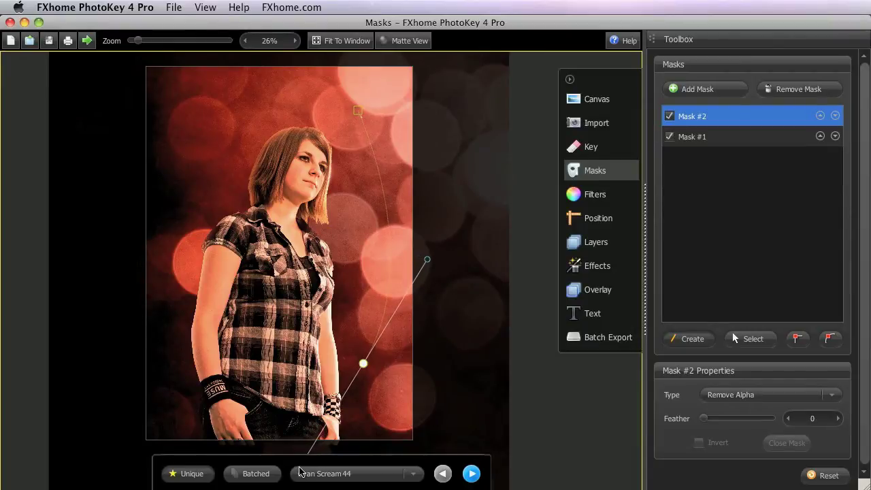
left_click_drag(163, 368, 148, 316)
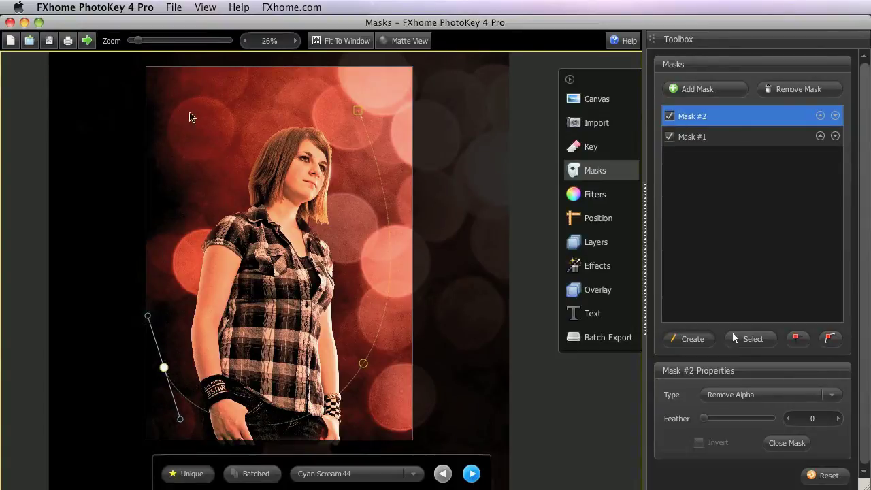
left_click_drag(176, 120, 225, 74)
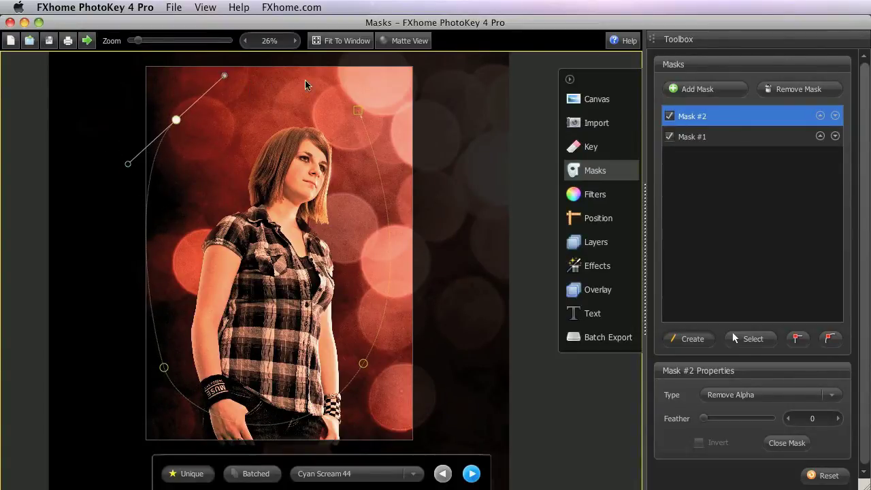
left_click_drag(358, 111, 352, 118)
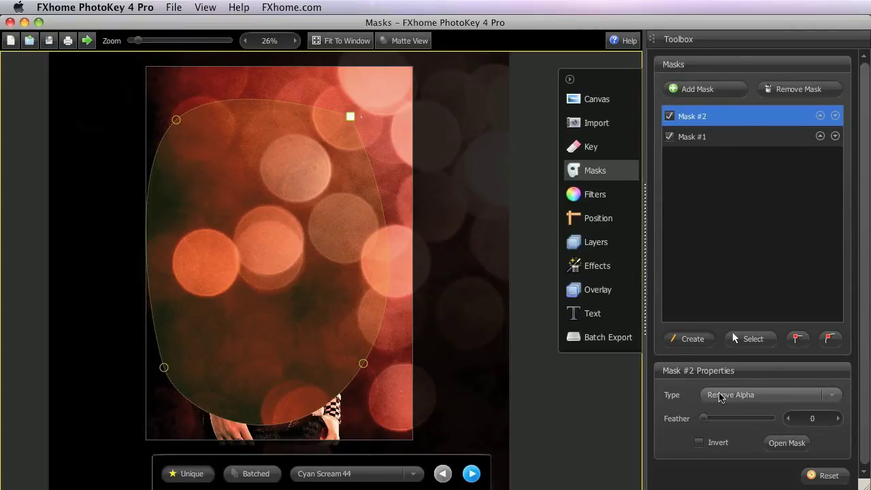
left_click(832, 396)
Step: Turn on Invert for Mask #2 and set its type back to Remove Alpha
left_click(821, 422)
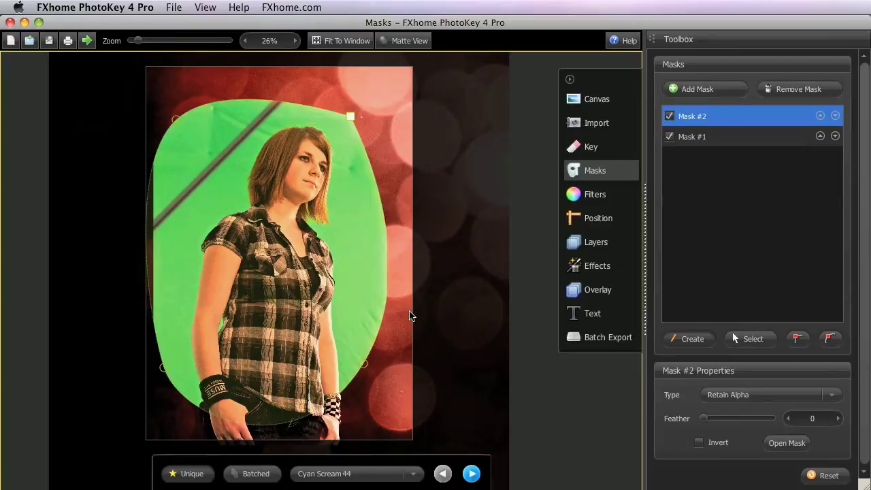
left_click(699, 444)
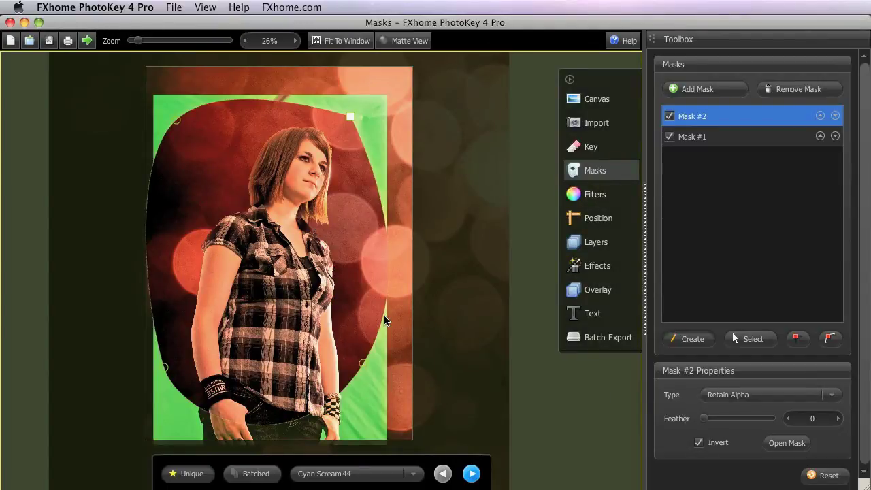
left_click(827, 393)
left_click(799, 411)
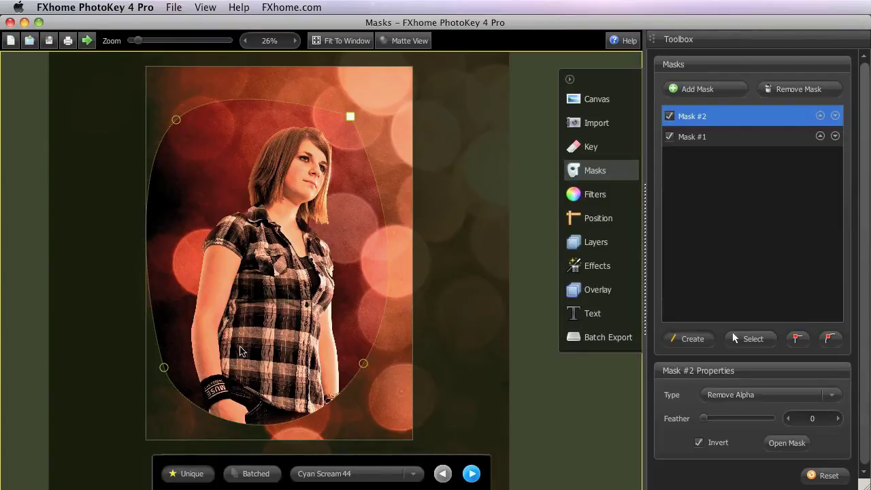
Step: Make the corner point curved and reshape Mask #2's top-left point and its curve handle
left_click(829, 339)
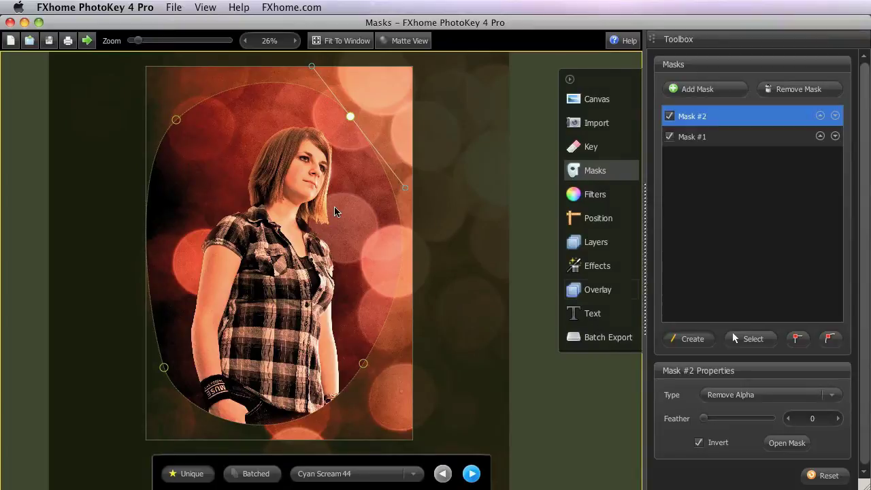
left_click(177, 120)
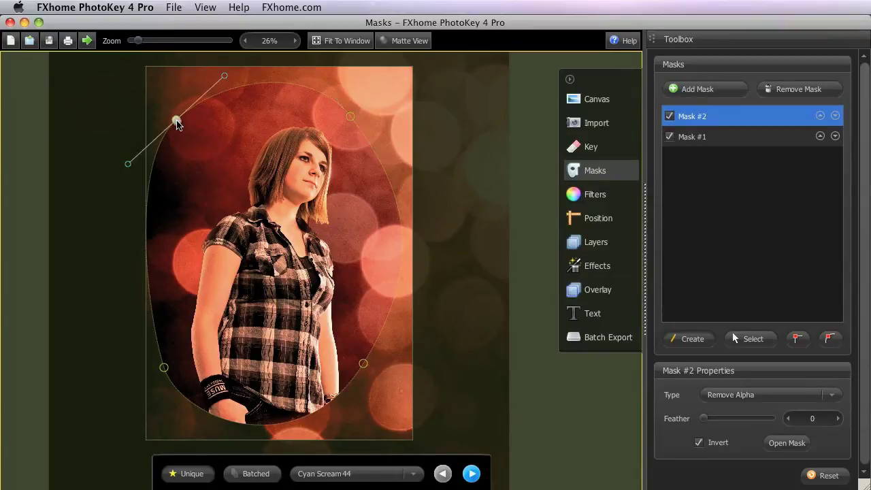
left_click_drag(183, 122, 197, 131)
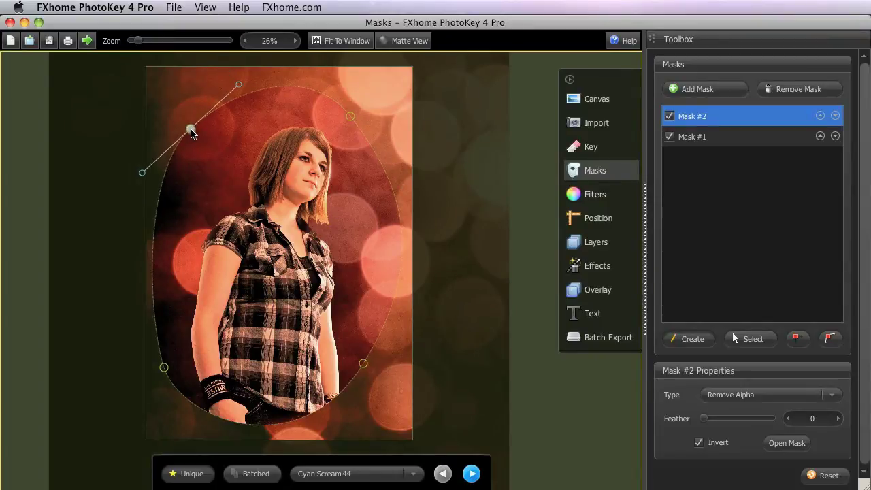
left_click_drag(238, 89, 217, 76)
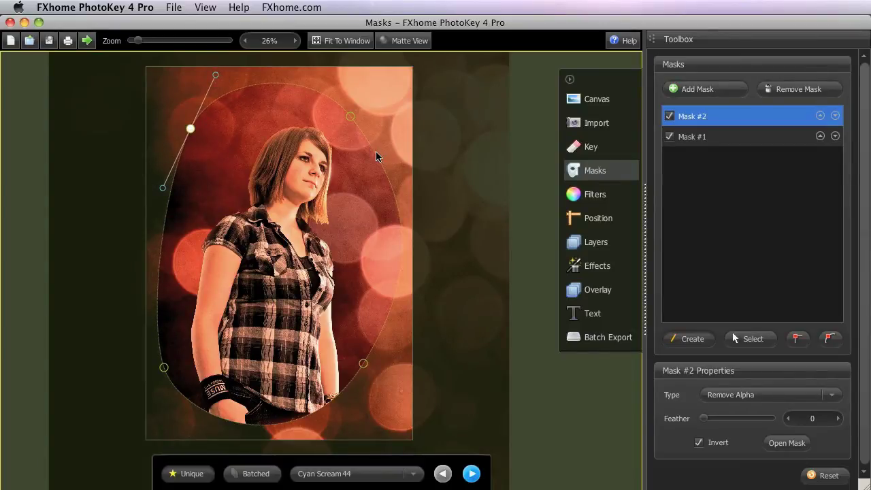
Step: Add a new point on Mask #2's right edge and reposition it
left_click(393, 191)
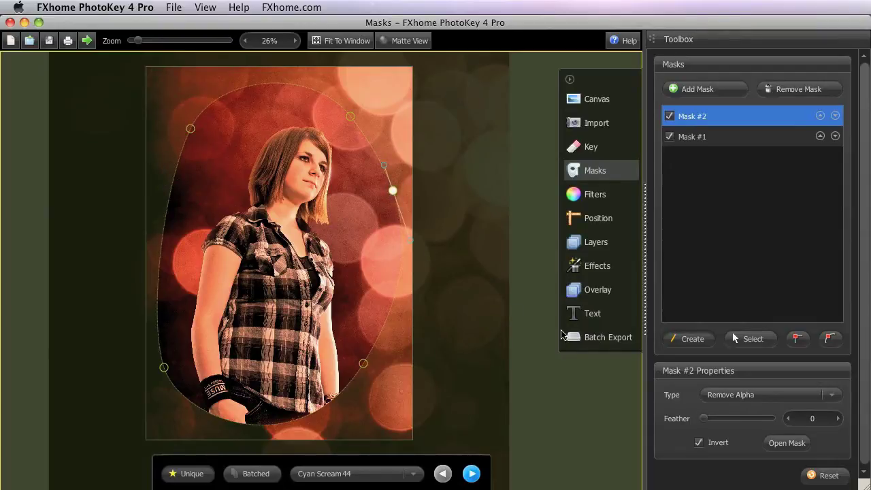
left_click(390, 309)
left_click_drag(390, 312, 393, 191)
Step: Delete the extra point on Mask #2's right edge
right_click(392, 191)
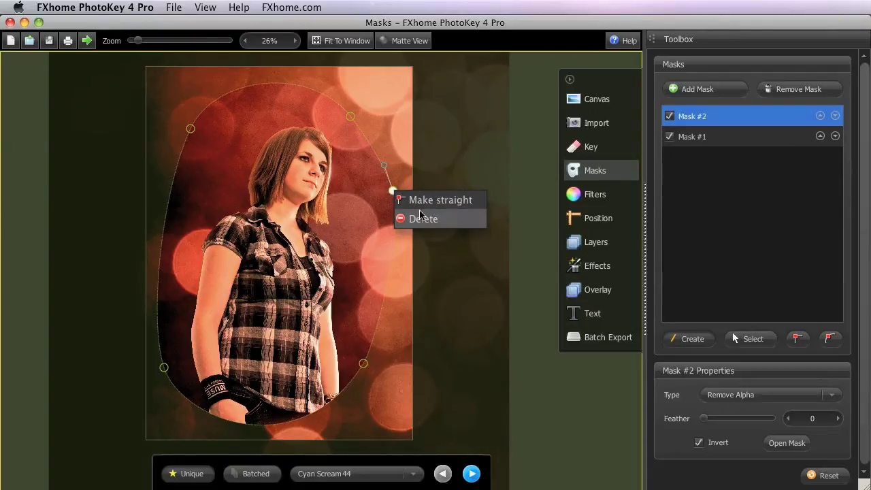
key("Escape")
key("Delete")
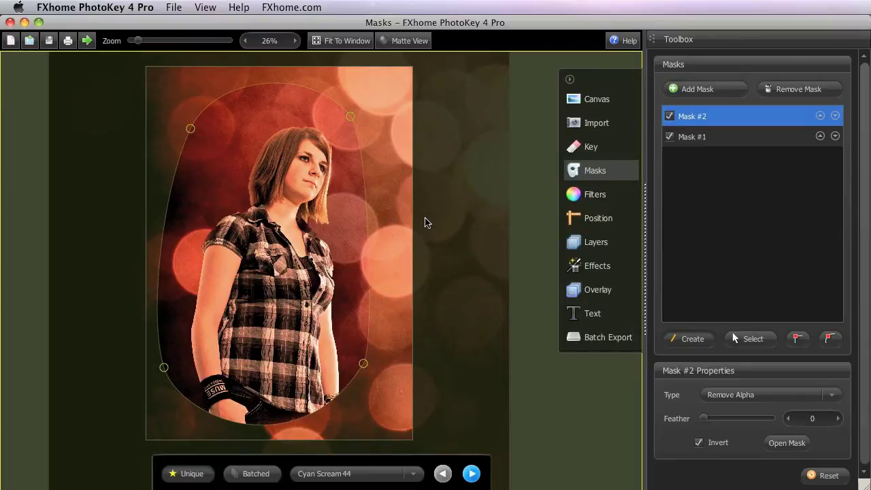
Step: Try making the top-right point a straight corner, then undo to keep the smooth curve
right_click(348, 115)
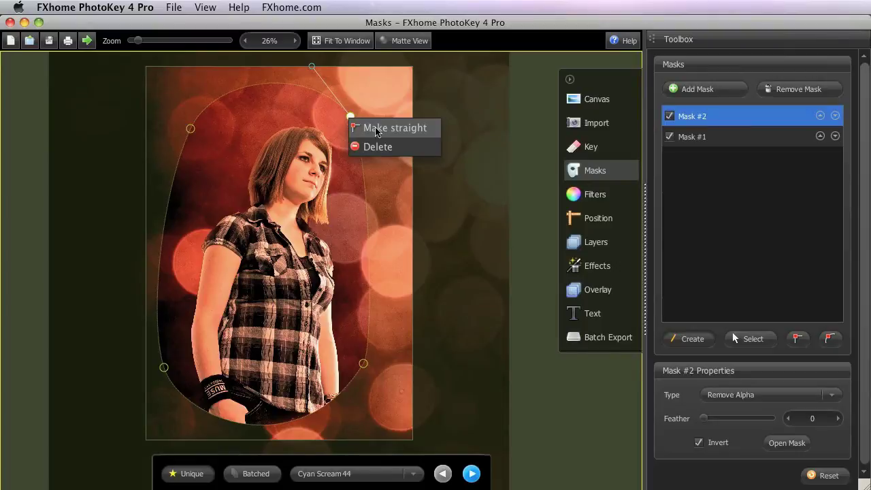
left_click(377, 129)
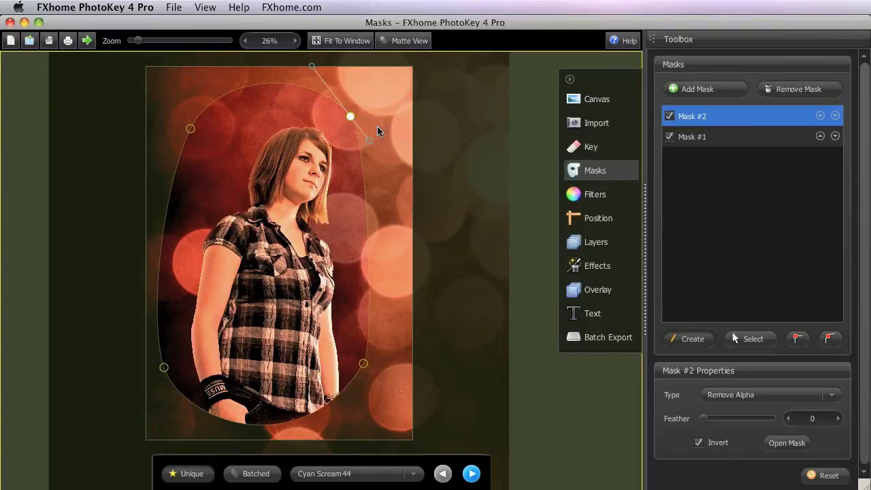
right_click(350, 117)
left_click(375, 129)
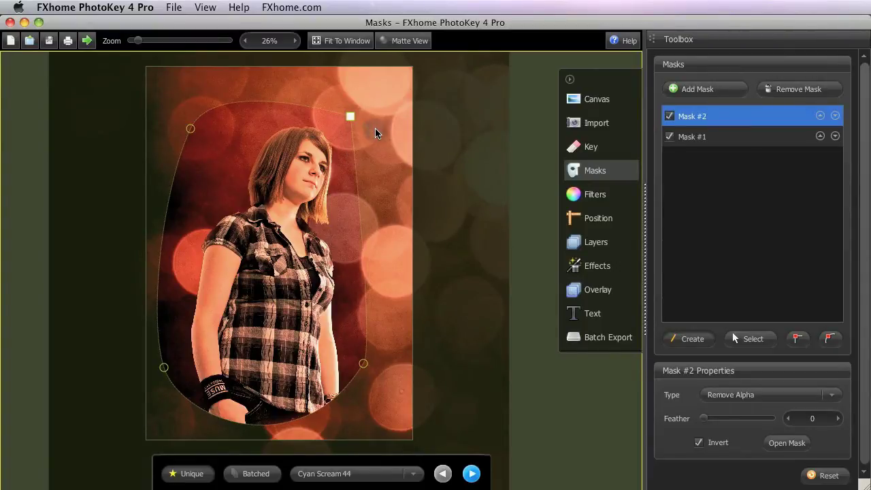
key("super+z")
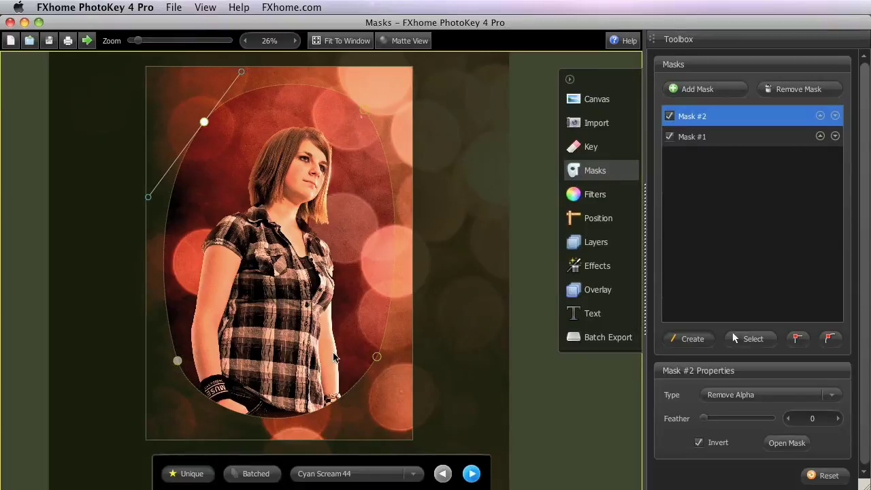
Step: Feather Mask #2 to 200 and nudge the oval slightly down and to the right
left_click(376, 357)
left_click(367, 112)
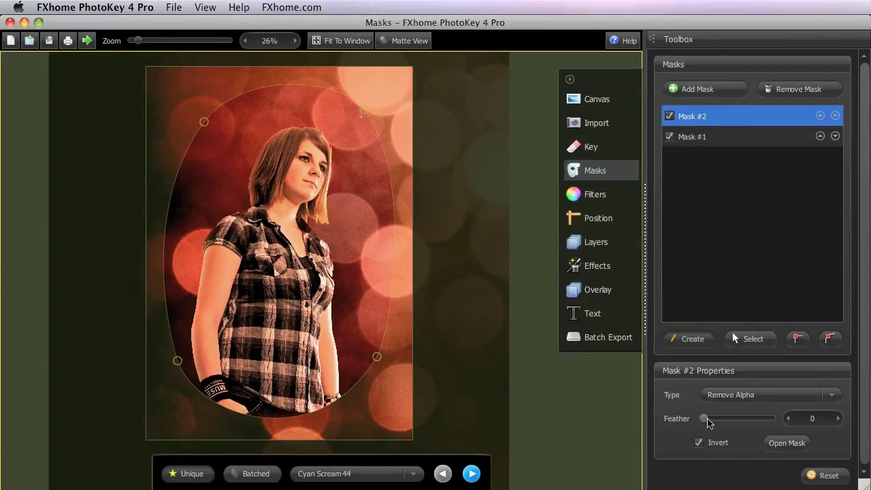
left_click_drag(706, 418, 797, 423)
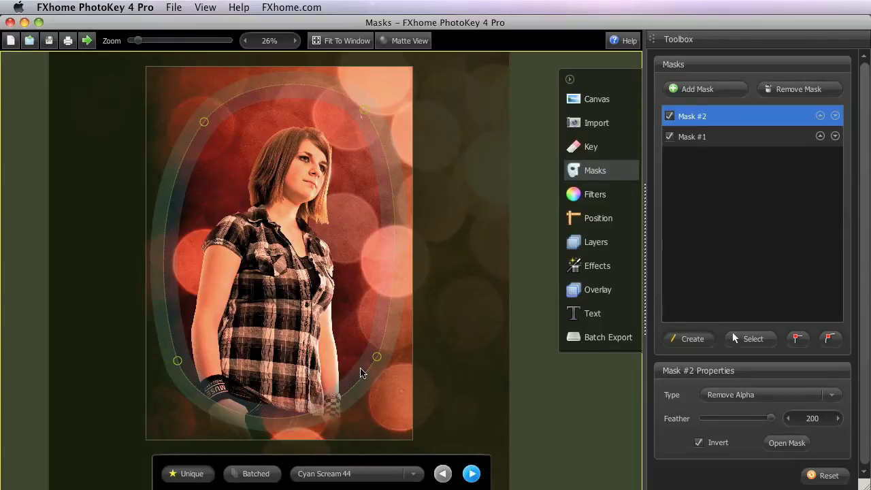
left_click(761, 345)
left_click_drag(337, 294, 339, 293)
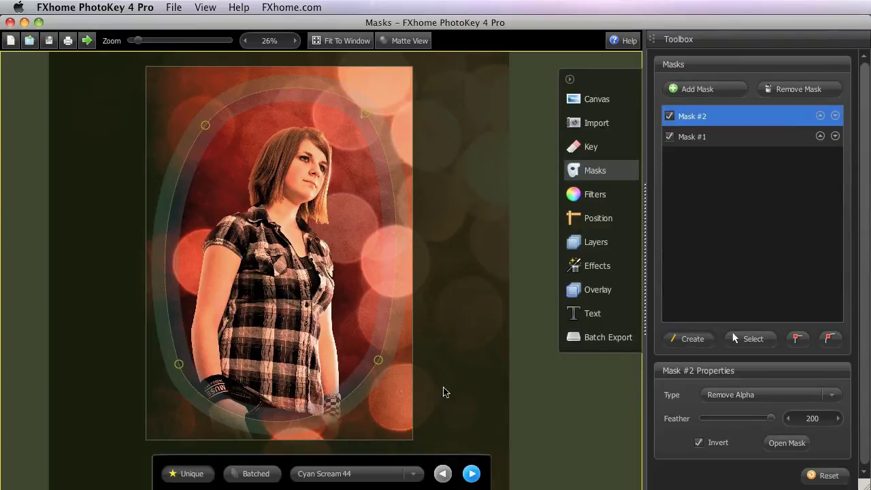
Step: Check the Key settings' Spill Suppression process order, leaving it at Before masks
left_click(609, 148)
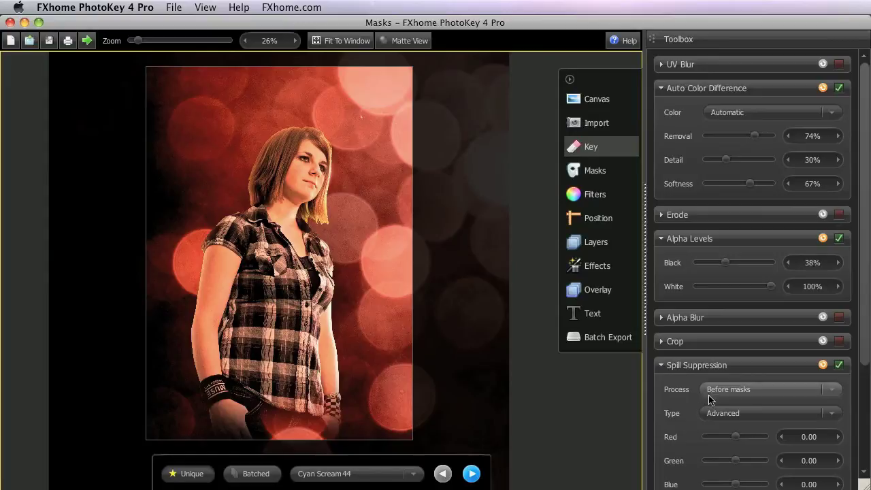
left_click(844, 395)
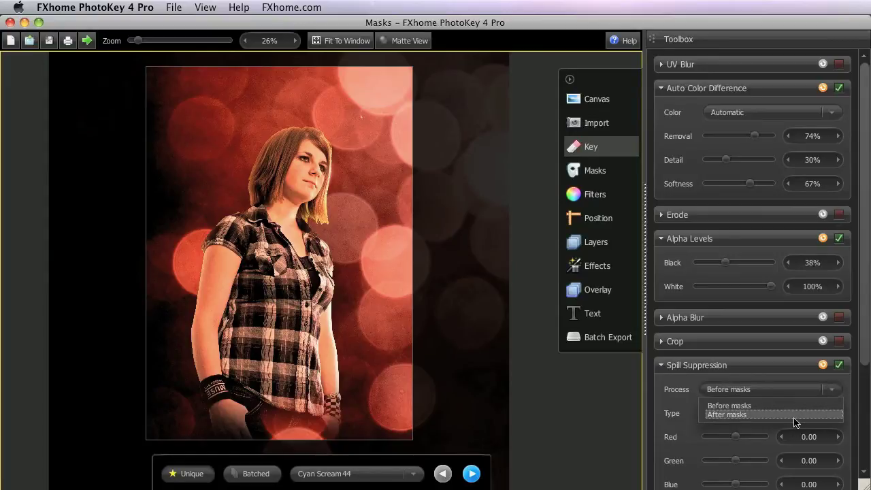
left_click(798, 388)
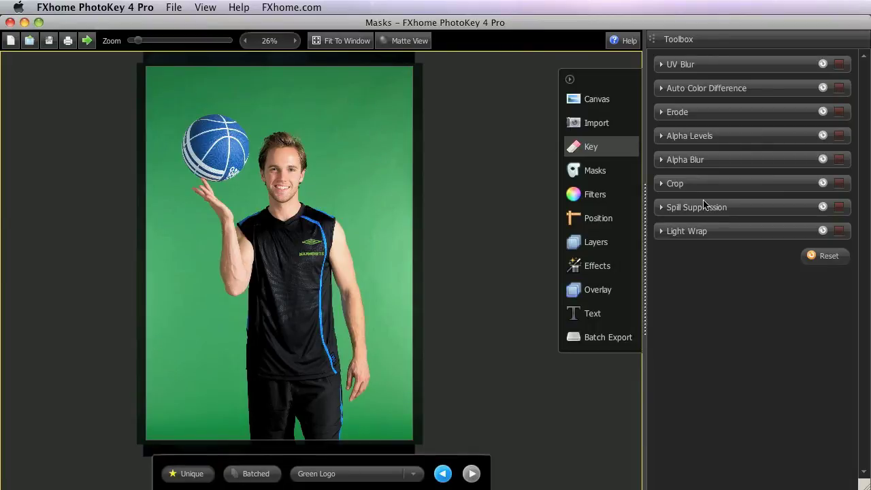
Step: Key the basketball player with default filters and draw a four-point mask around his shirt logo
left_click(831, 255)
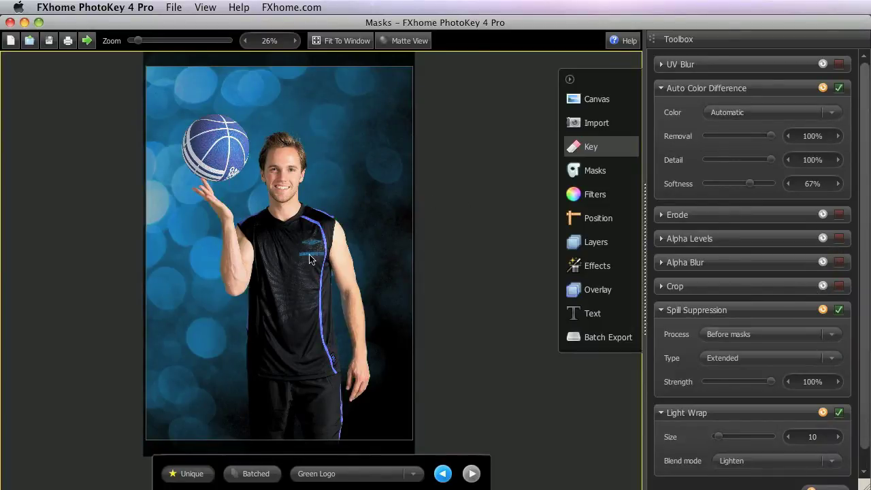
left_click(598, 169)
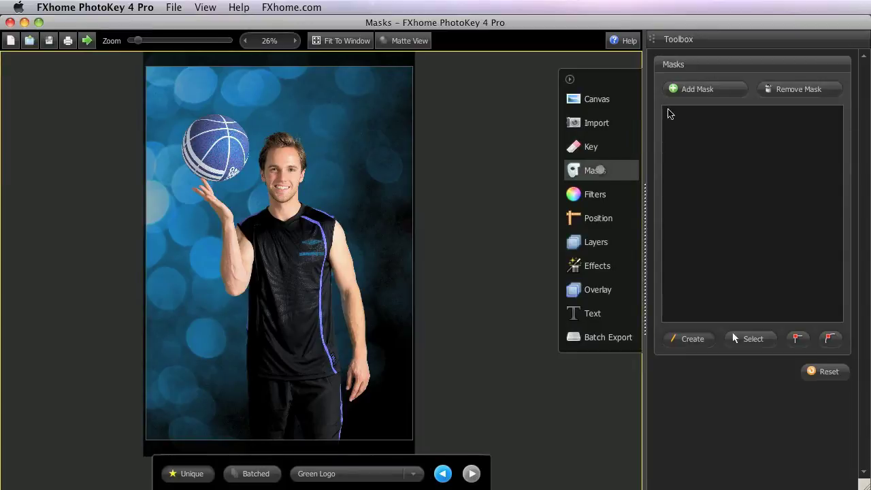
left_click(720, 92)
left_click(321, 236)
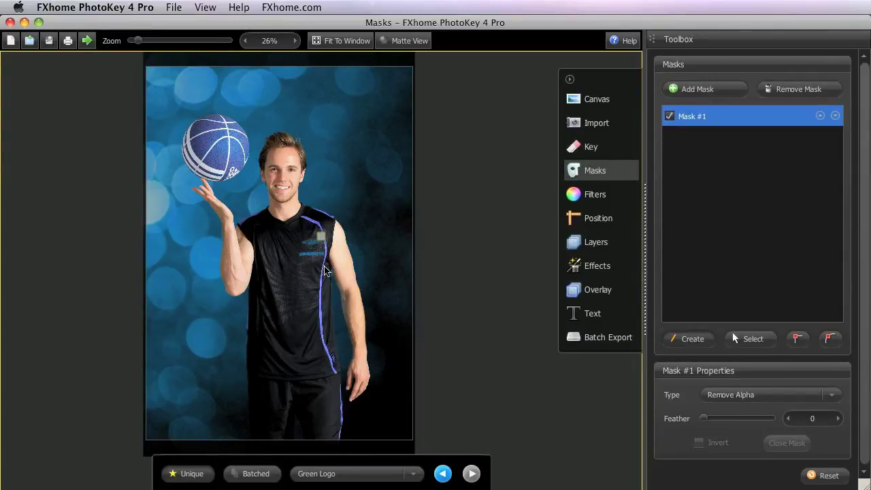
left_click(322, 260)
left_click(295, 262)
left_click(293, 237)
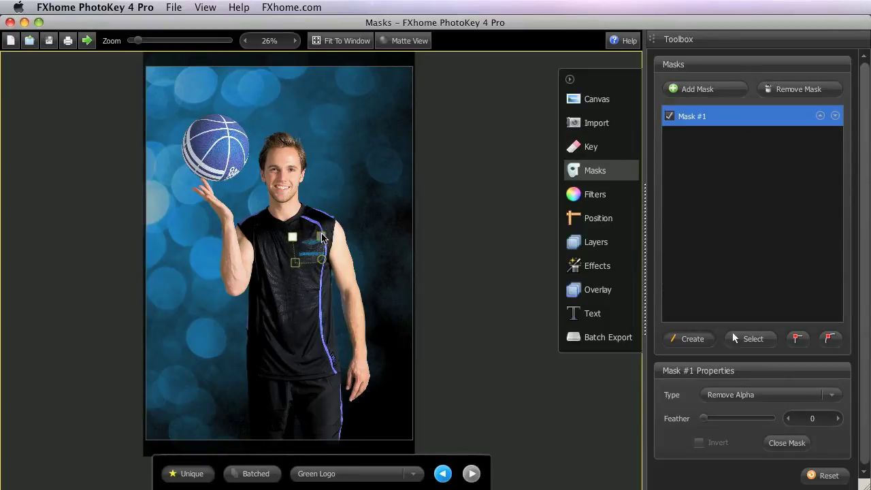
left_click(321, 237)
Step: Set the shirt logo mask to Retain Alpha and return to the Key settings
left_click(783, 396)
left_click(765, 420)
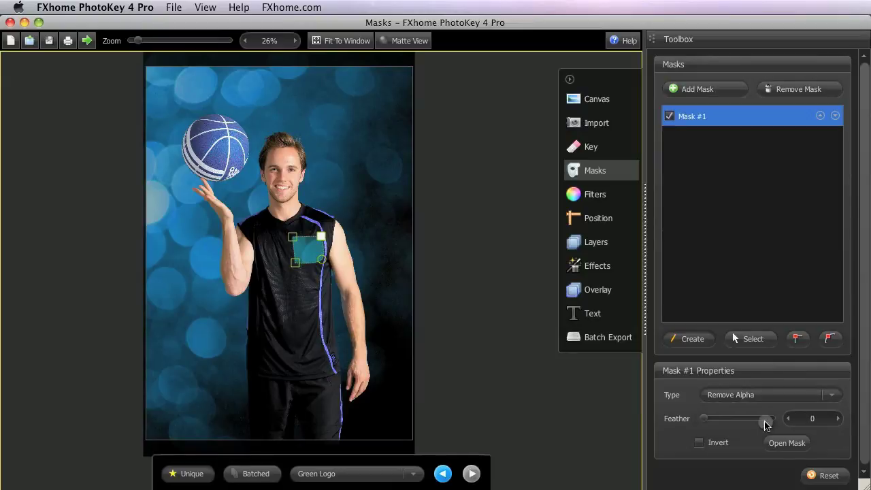
left_click(597, 147)
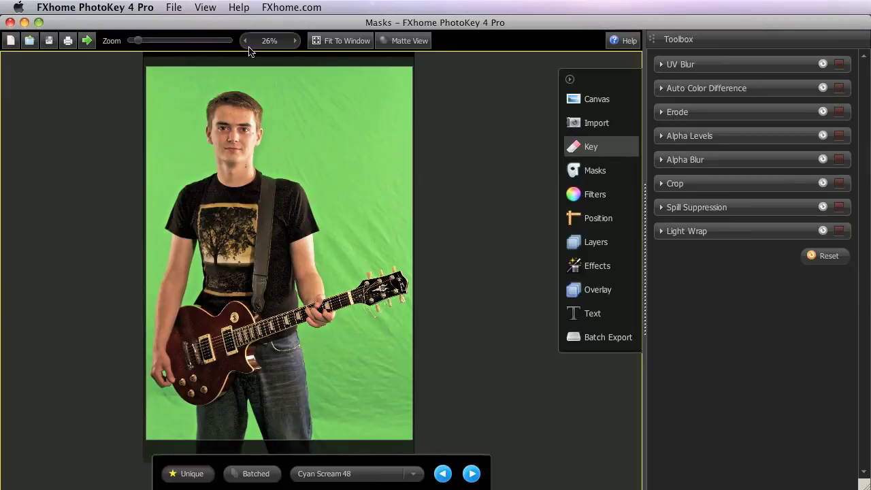
Step: Zoom in to 81% on the guitarist, reset the key to default filters, and show Masks
left_click_drag(137, 41, 151, 41)
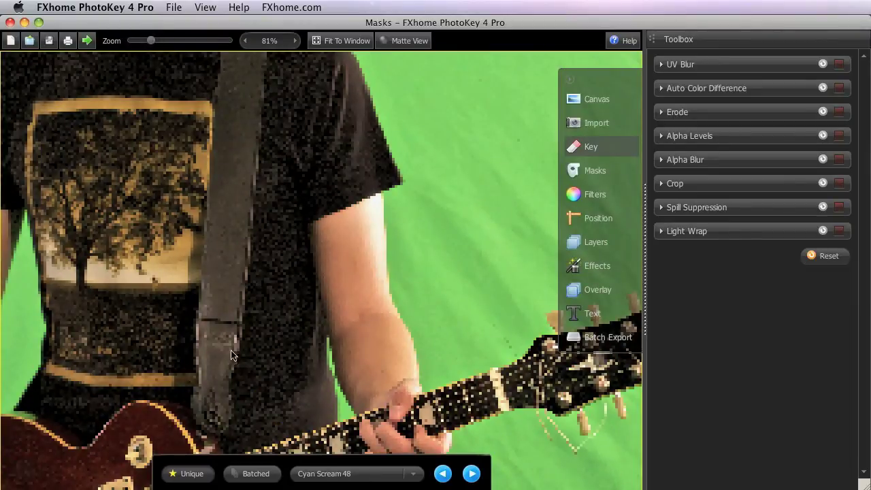
scroll(298, 313, "down", 5)
scroll(298, 313, "left", 8)
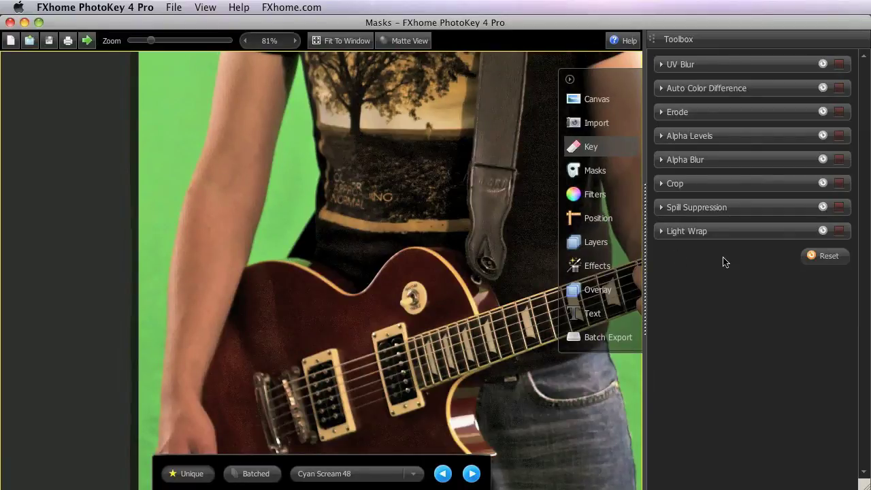
left_click(829, 257)
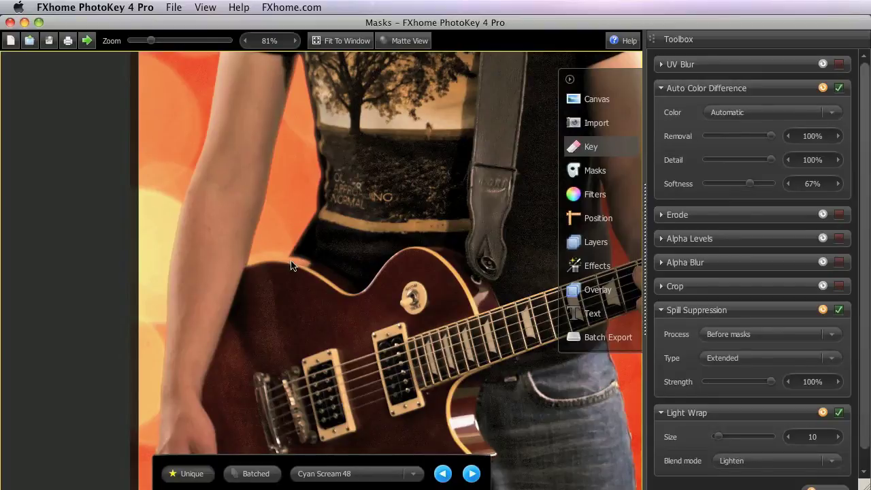
left_click(599, 170)
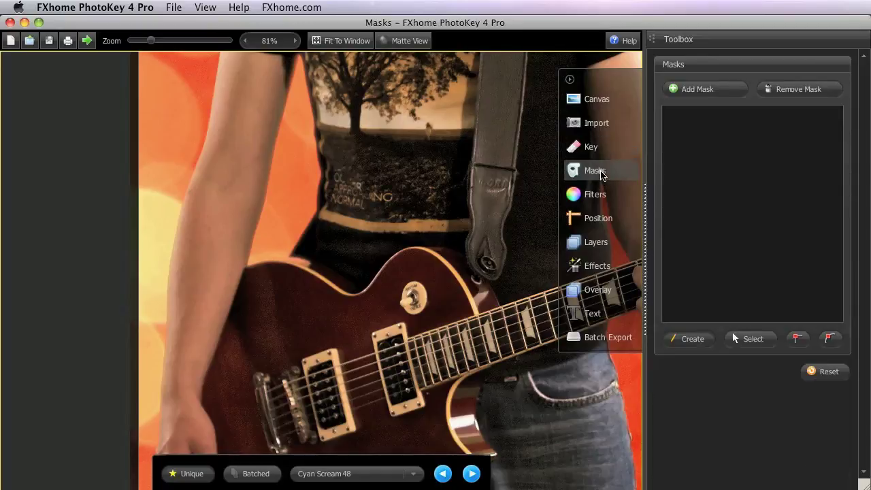
Step: Add a new mask with curved points along the guitar body's top edge, and close it
left_click(698, 89)
left_click_drag(307, 259, 333, 307)
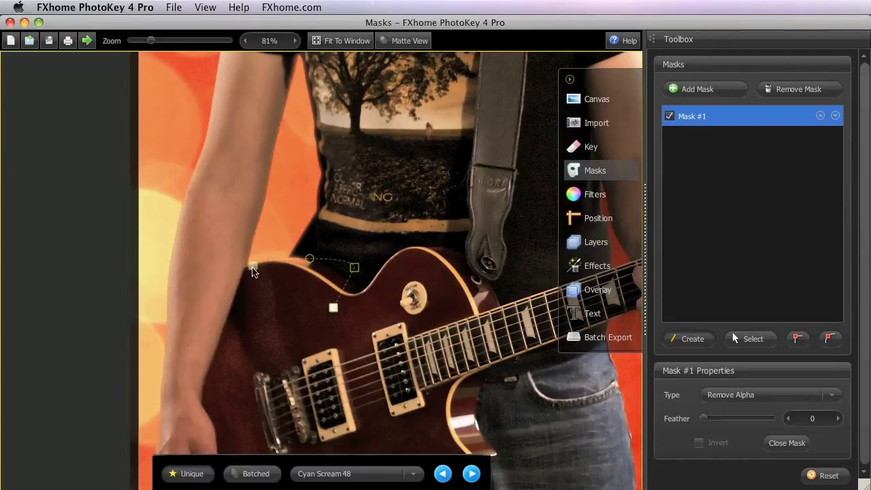
left_click_drag(253, 266, 308, 252)
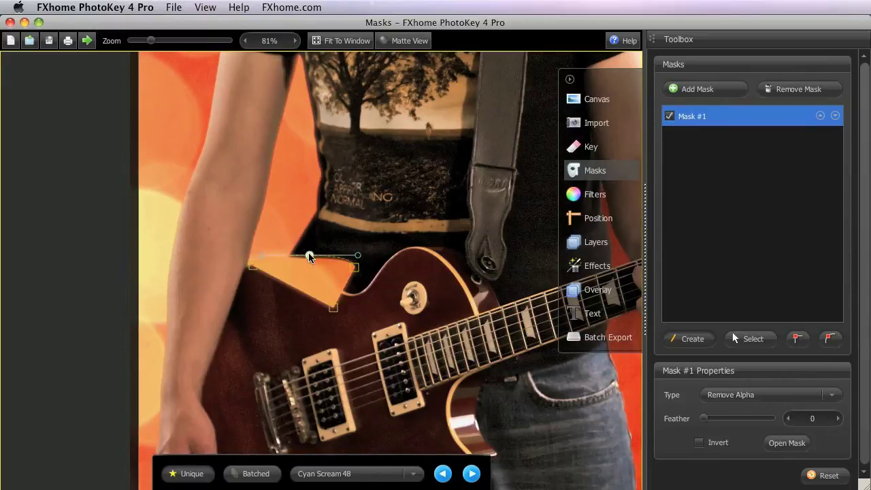
Step: Set Mask #1's type to Retain Alpha and fit the whole photo in the view
left_click(768, 401)
left_click(757, 411)
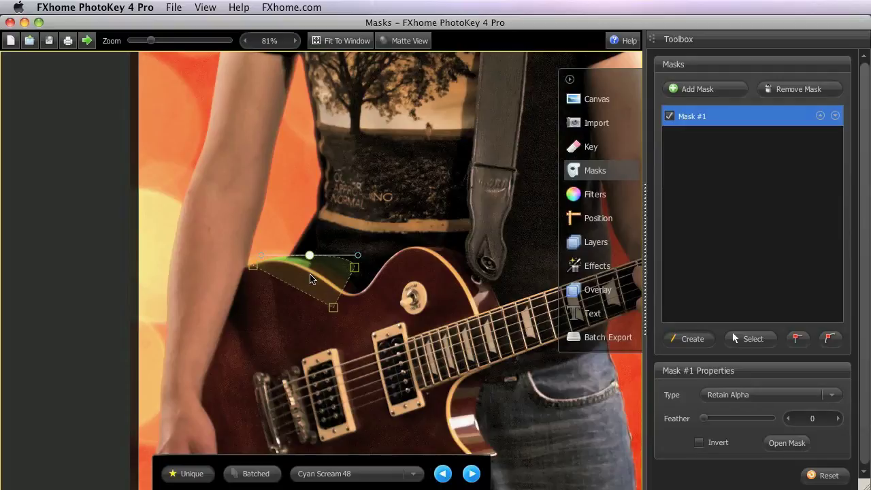
left_click(344, 40)
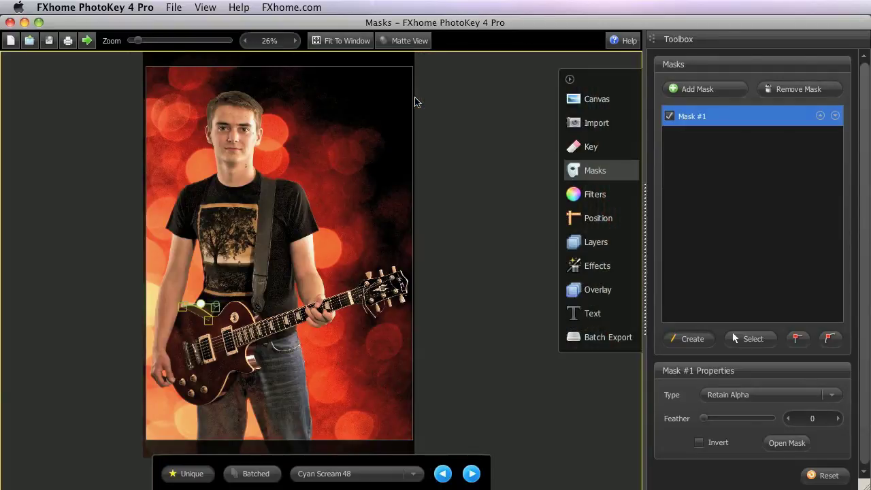
Step: In the Key settings, set the Spill Suppression Process option to After masks
left_click(612, 147)
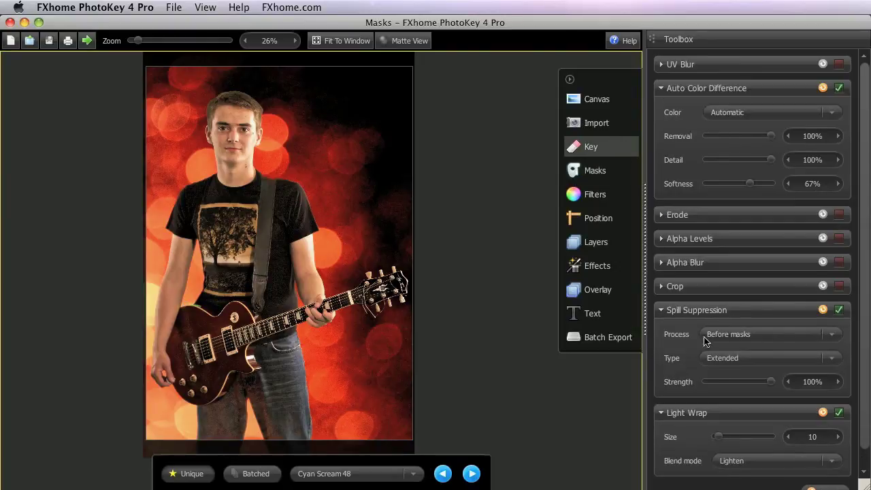
left_click(779, 335)
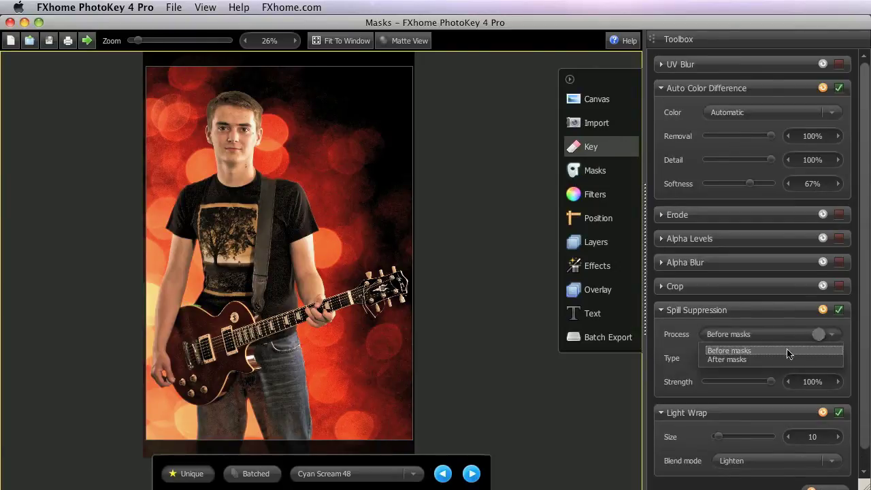
left_click(778, 359)
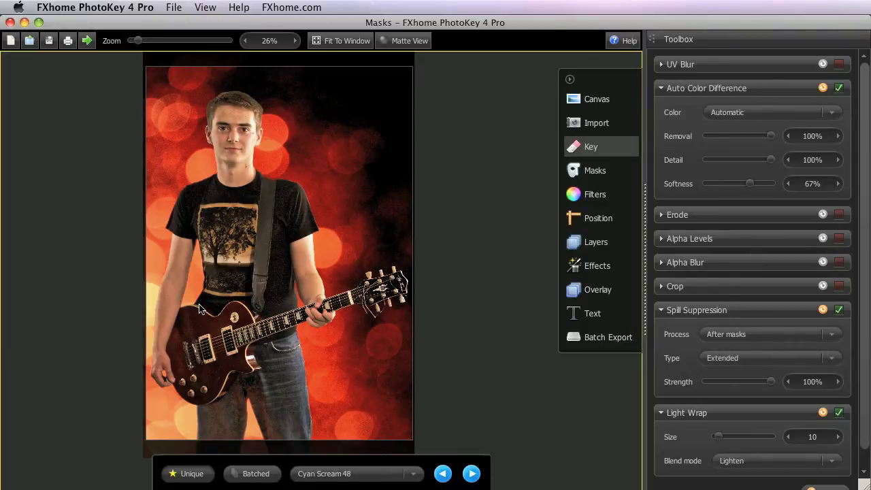
Step: Zoom in on the guitar body and give Mask #1 a feather of 4
scroll(236, 316, "up", 5)
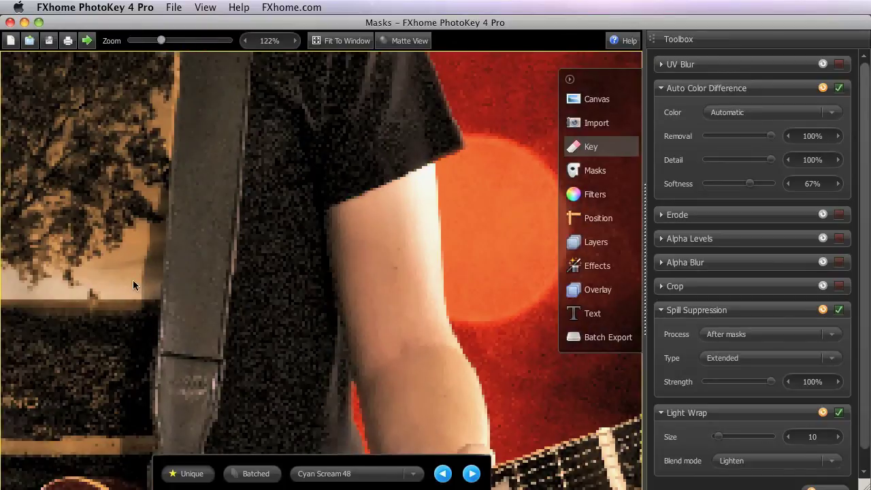
left_click_drag(152, 370, 350, 257)
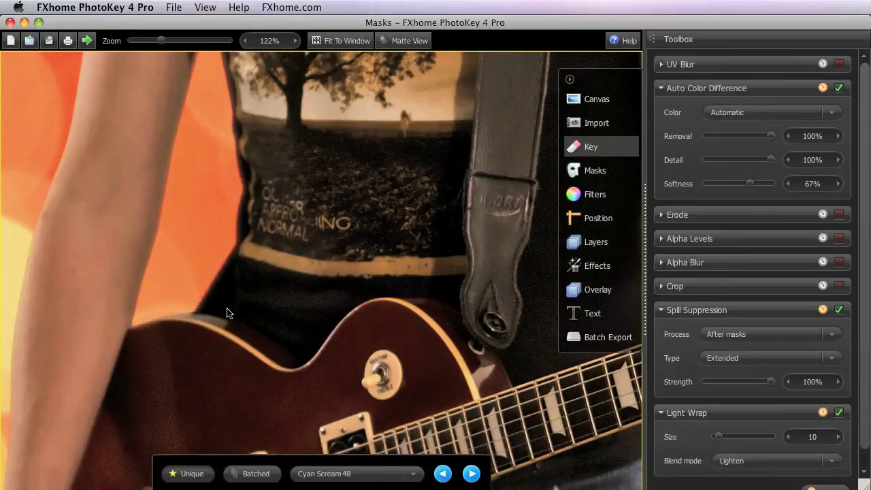
left_click(635, 172)
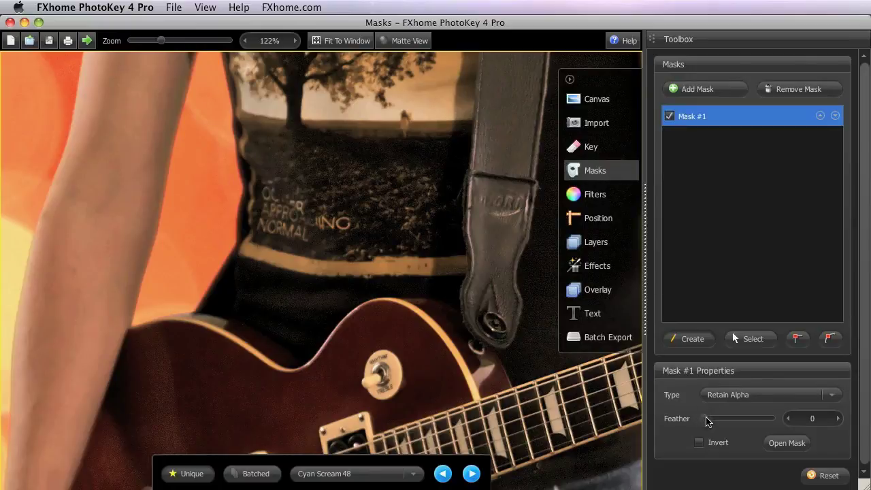
left_click_drag(706, 419, 708, 419)
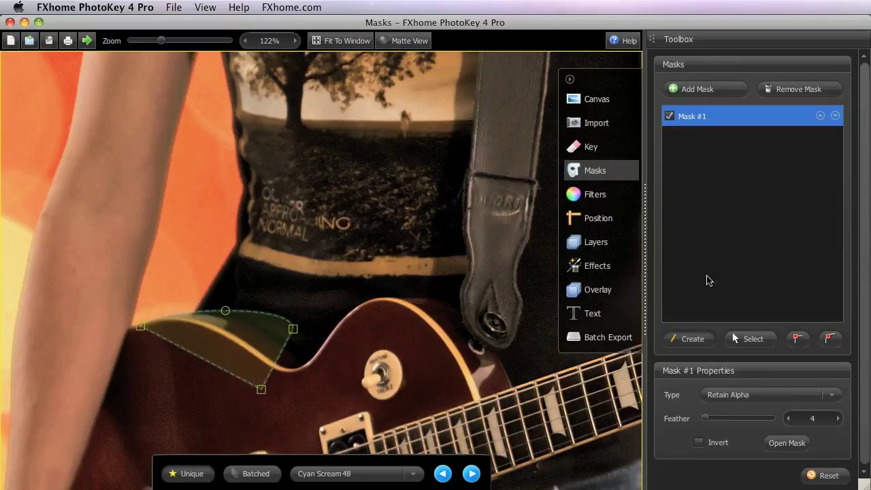
left_click(593, 149)
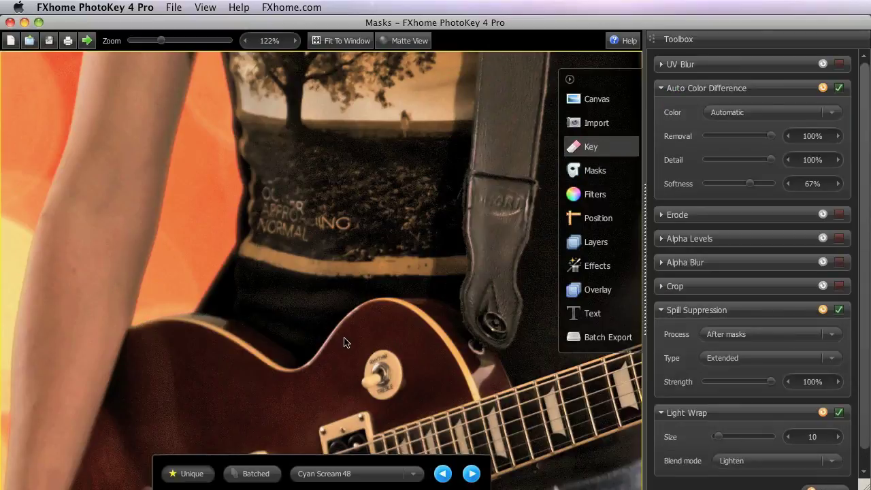